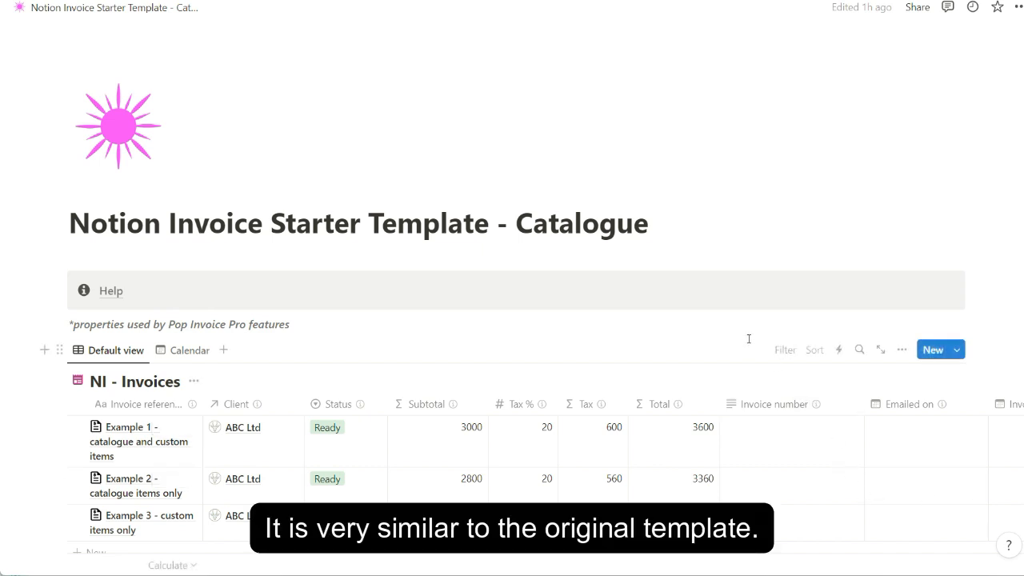
# Examine the NI - Invoices database and the contents of the Clients, Invoice Line Items and Catalogue sections
pyautogui.scroll(-5, 752, 340)
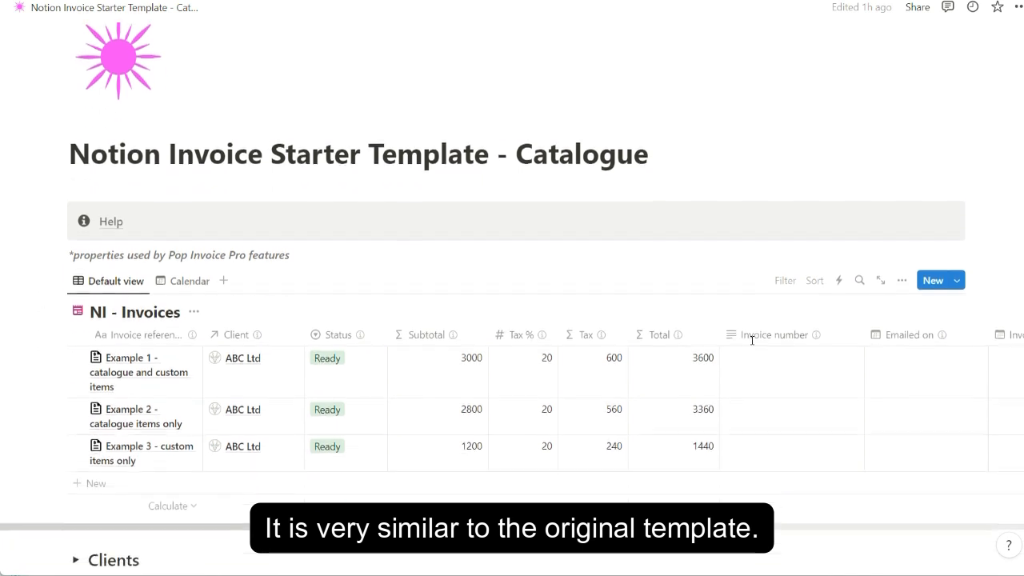
pyautogui.scroll(-3, 571, 383)
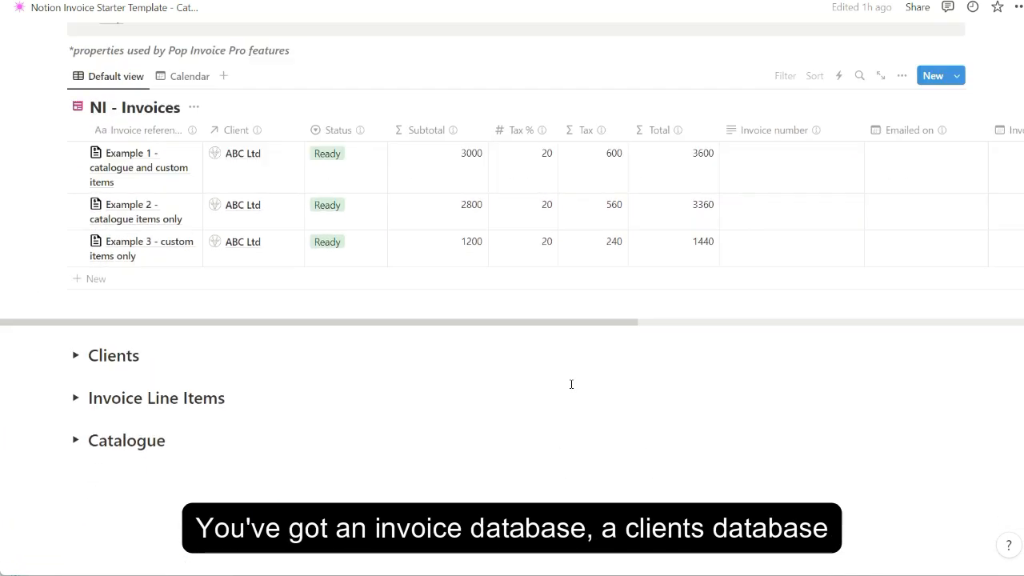
pyautogui.click(76, 279)
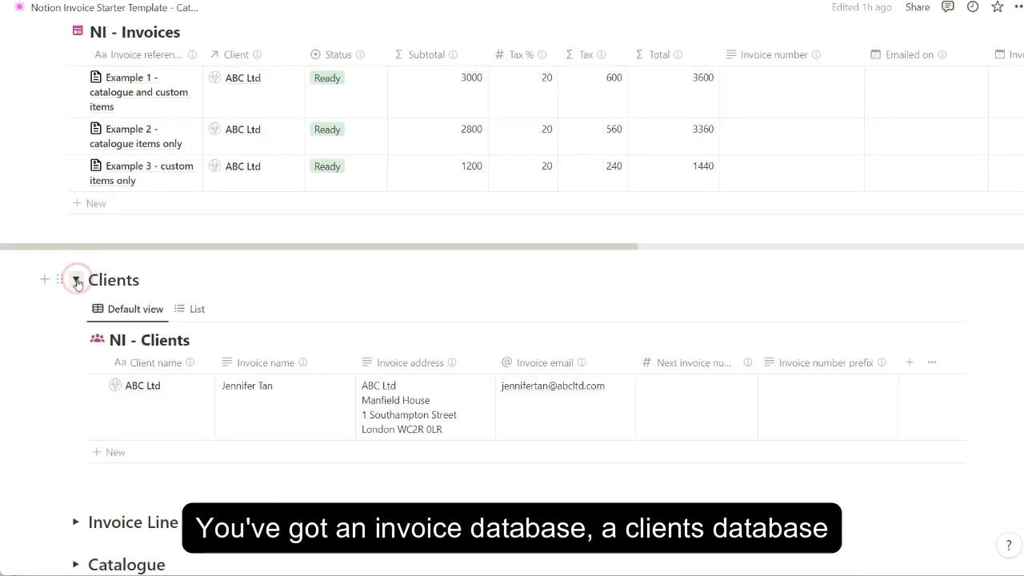
pyautogui.click(76, 280)
pyautogui.click(76, 322)
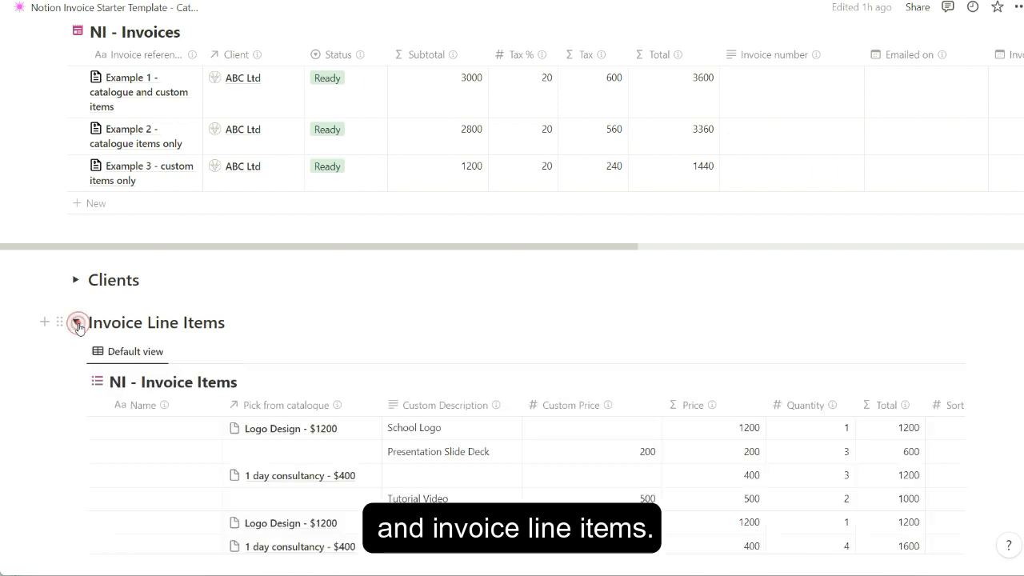
pyautogui.click(76, 322)
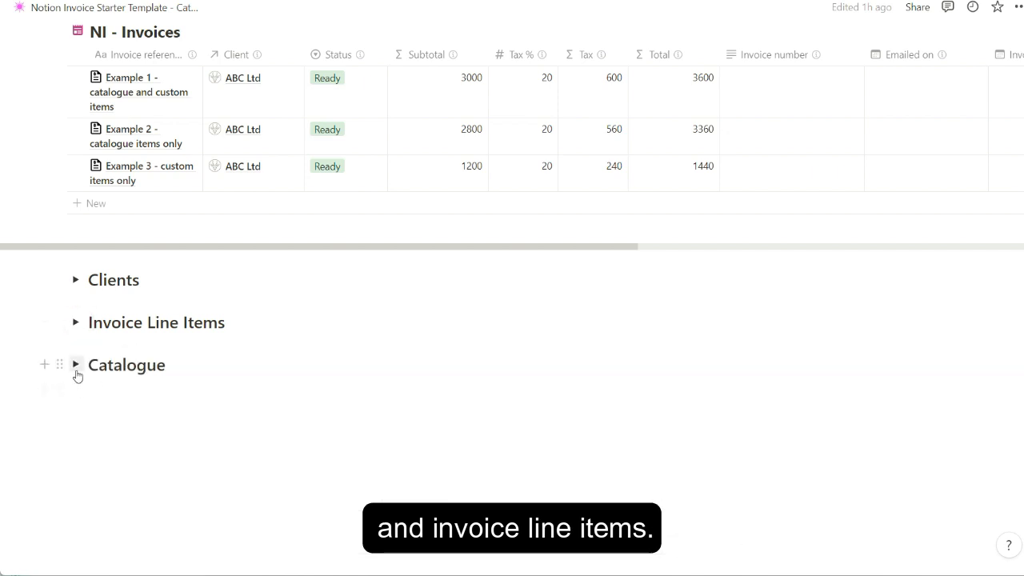
pyautogui.click(76, 367)
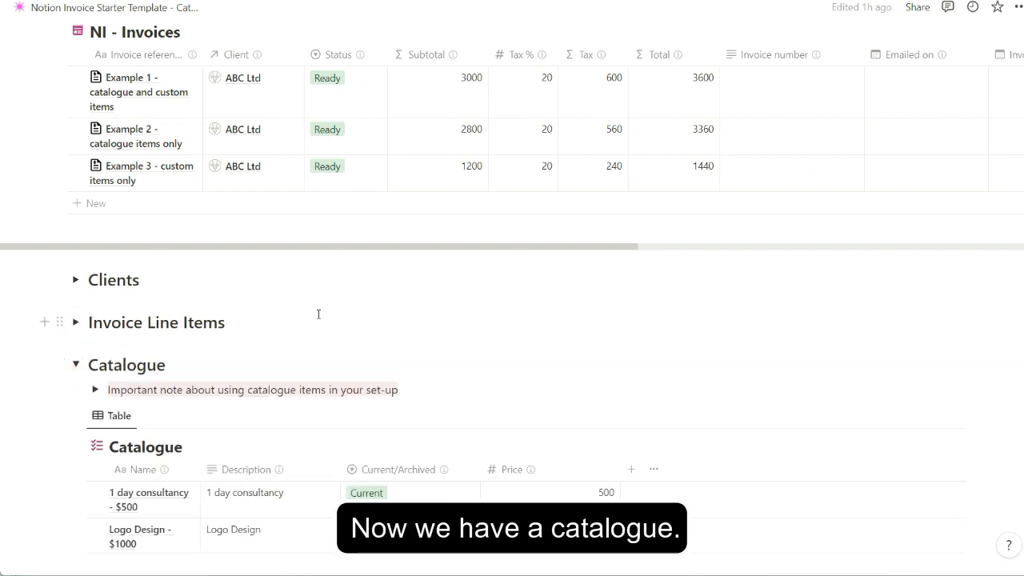
pyautogui.scroll(-4, 288, 320)
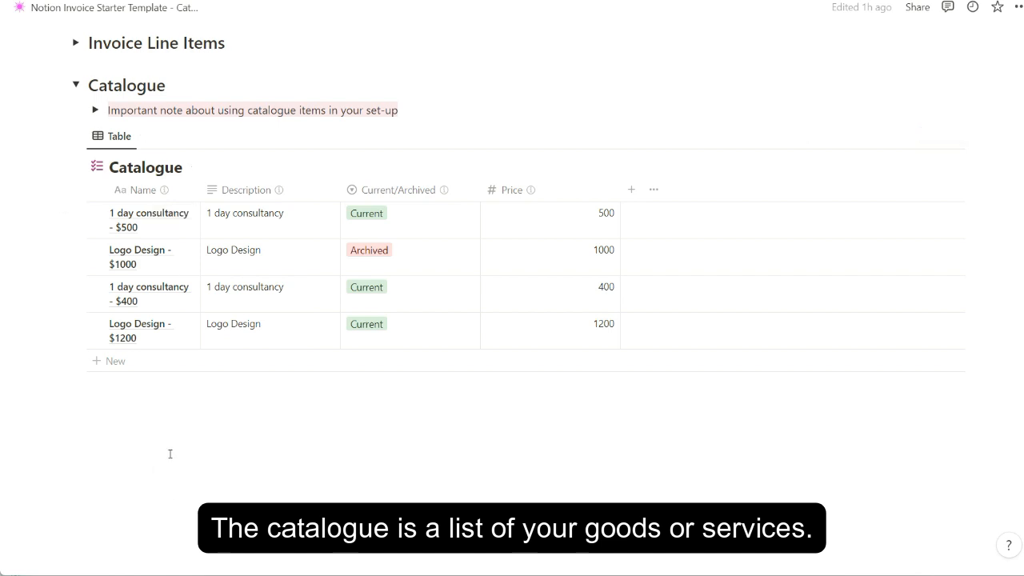
pyautogui.scroll(1, 168, 400)
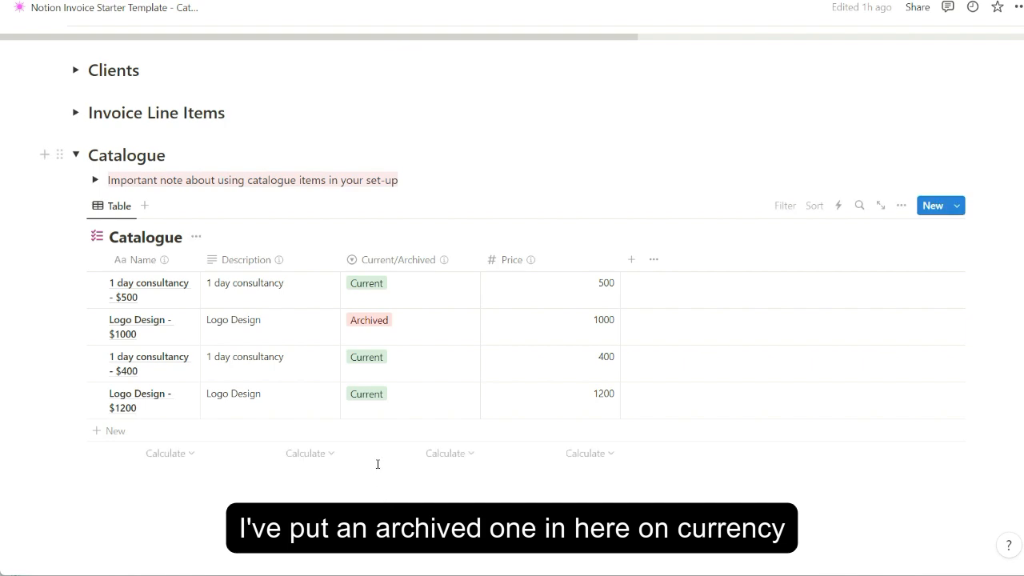
# Add an invoice named Invoice Template to NI - Invoices, with ABC Ltd as the client and a Tax % of 20
pyautogui.scroll(1, 376, 470)
pyautogui.scroll(4, 376, 470)
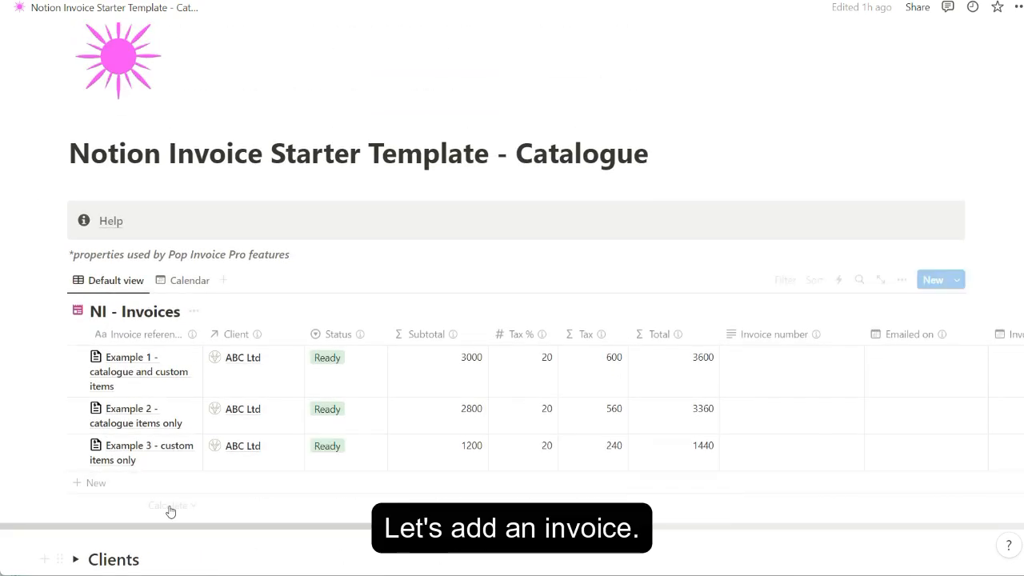
pyautogui.click(99, 483)
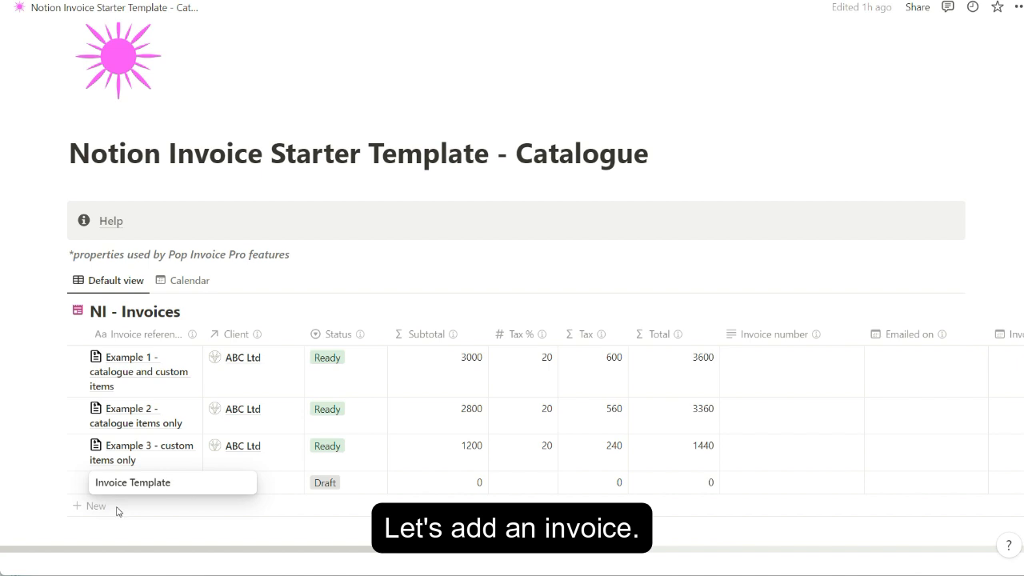
pyautogui.click(118, 508)
pyautogui.click(242, 481)
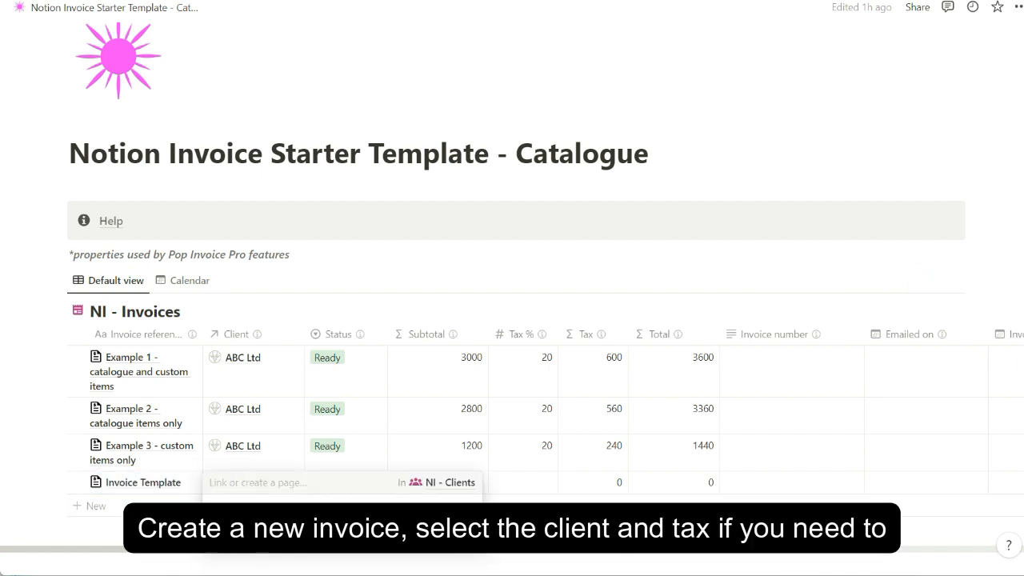
pyautogui.press('Return')
pyautogui.click(550, 482)
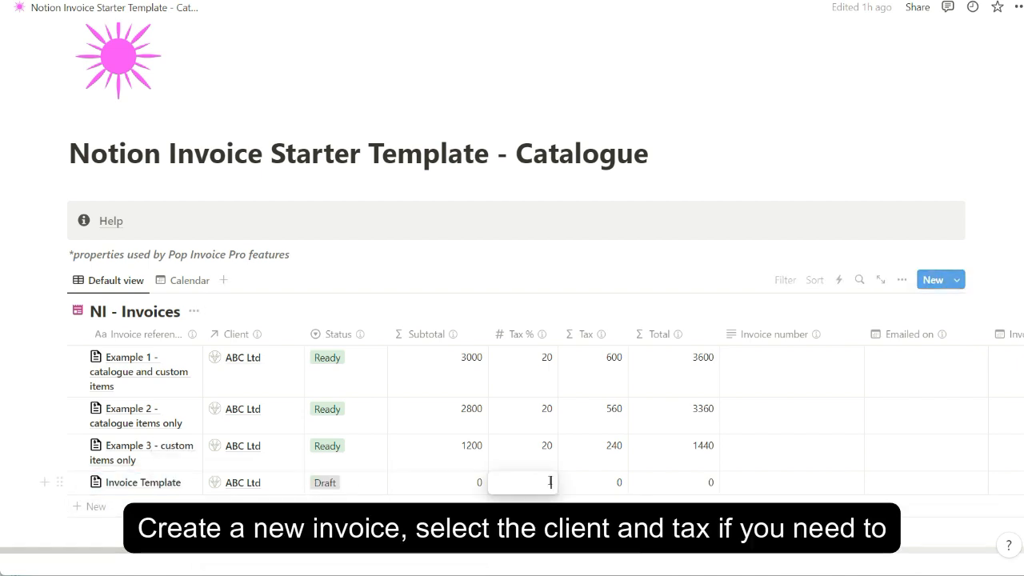
pyautogui.write('20')
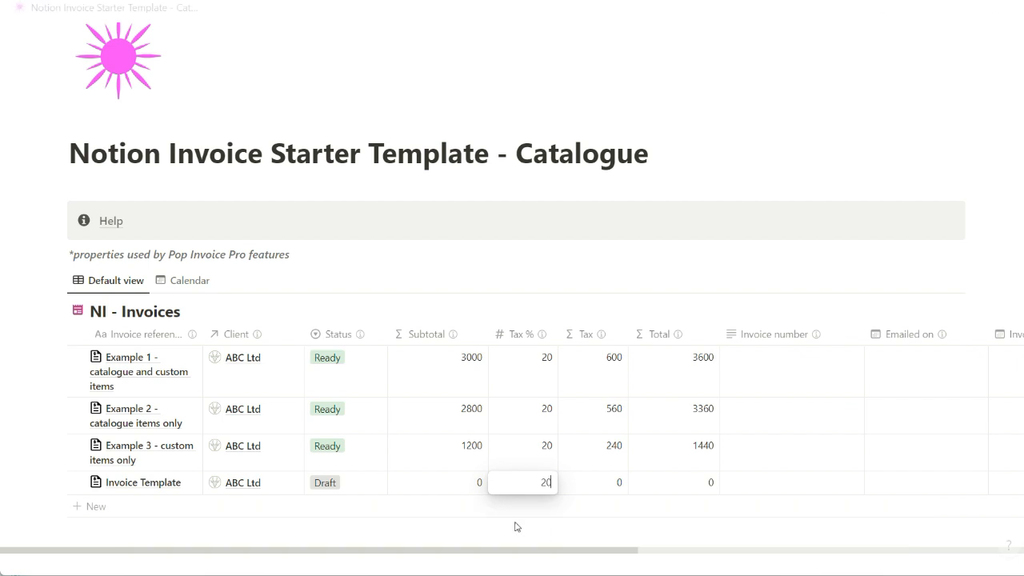
pyautogui.press('Return')
# Open the new Invoice Template record as a full page at its line items section
pyautogui.click(179, 483)
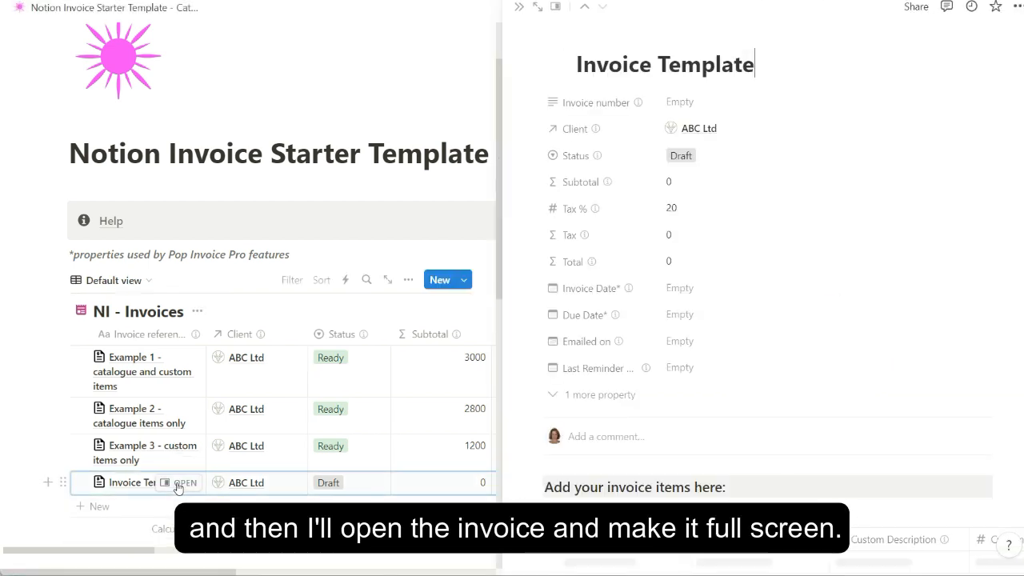
pyautogui.click(539, 8)
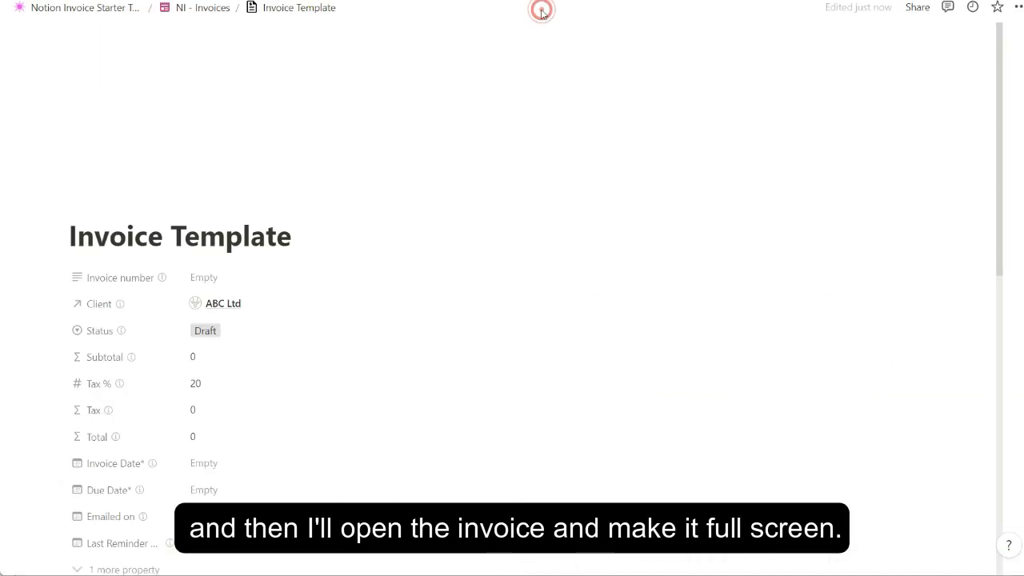
pyautogui.scroll(-7, 414, 228)
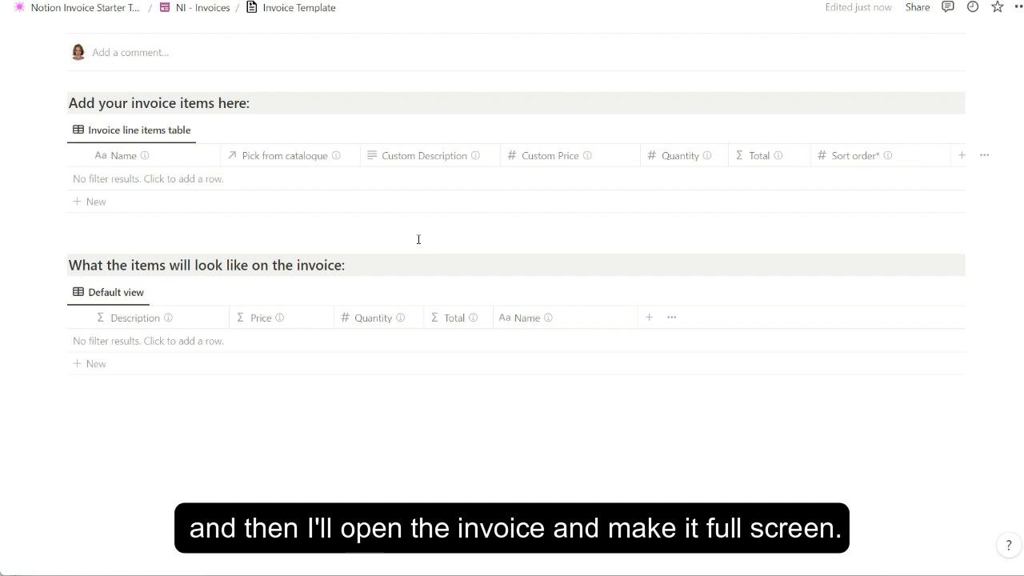
# Add the catalogue item "1 day consultancy - $400" to the invoice line items with a quantity of 4
pyautogui.scroll(1, 418, 239)
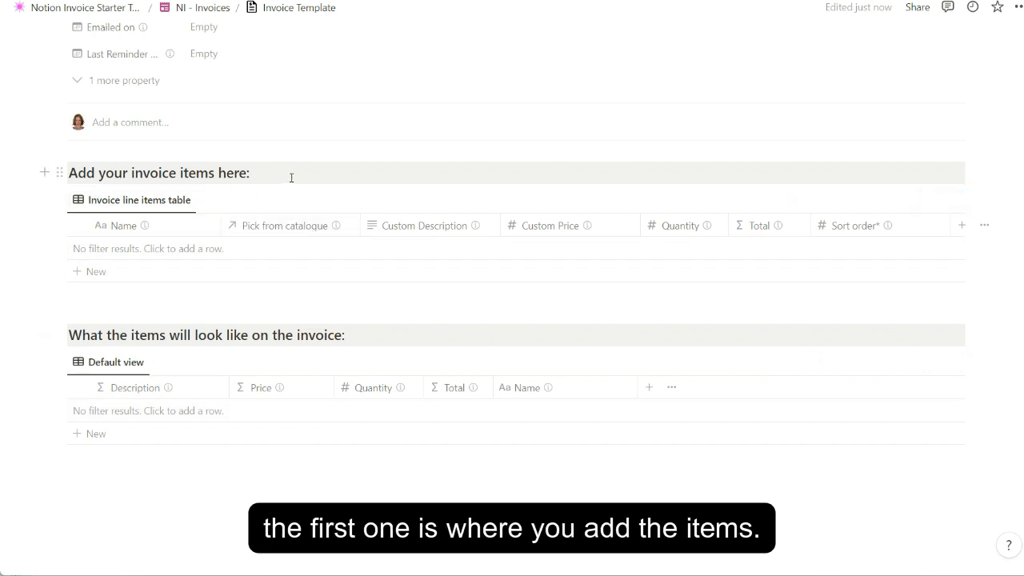
pyautogui.click(298, 255)
pyautogui.click(304, 251)
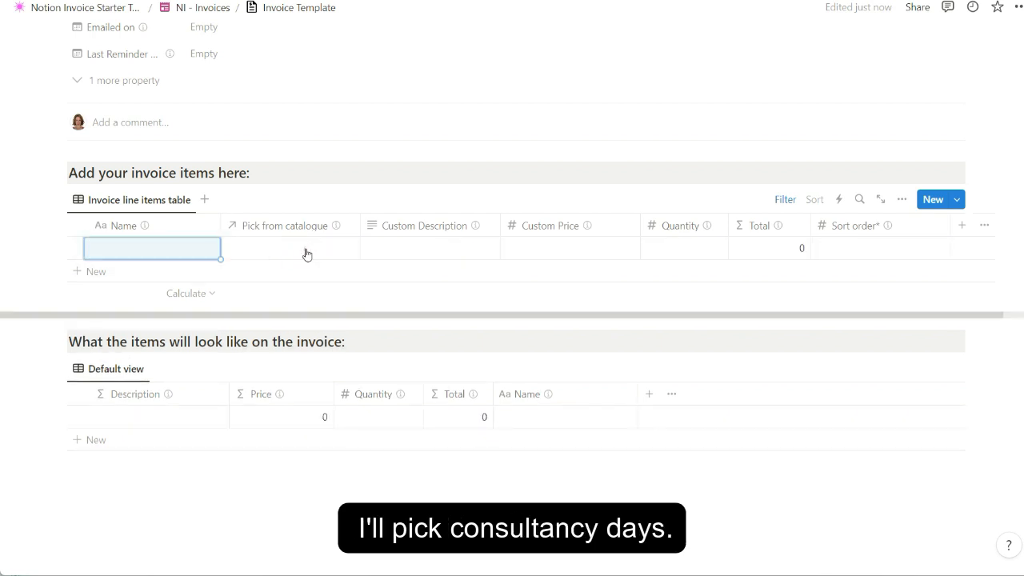
pyautogui.click(306, 249)
pyautogui.click(316, 296)
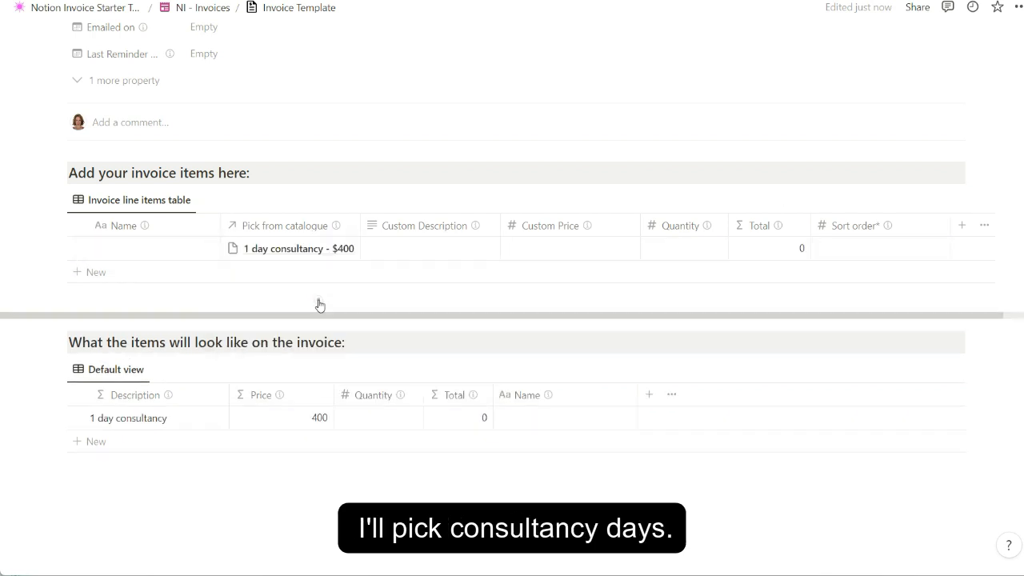
pyautogui.click(690, 252)
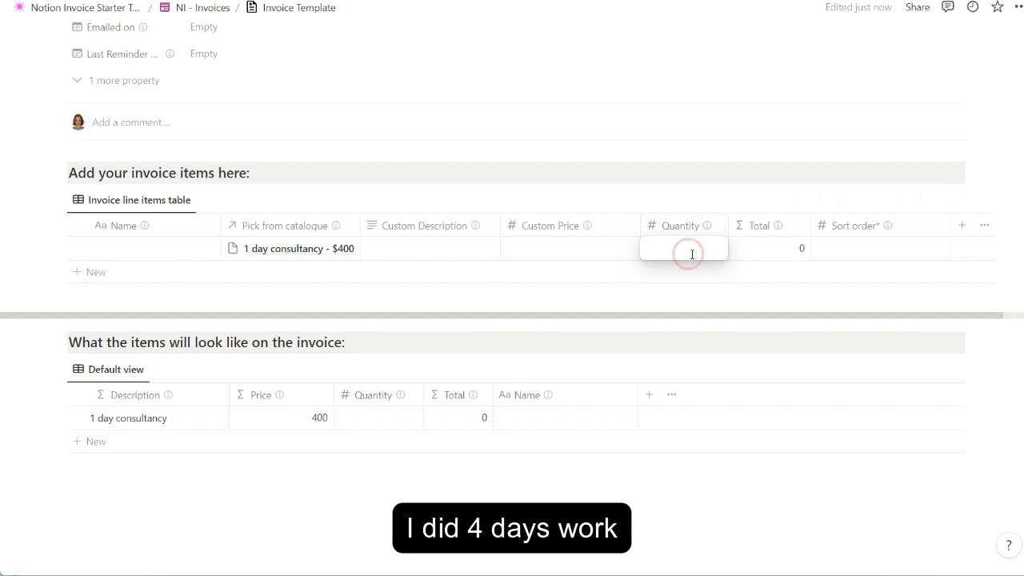
pyautogui.write('4')
pyautogui.click(628, 296)
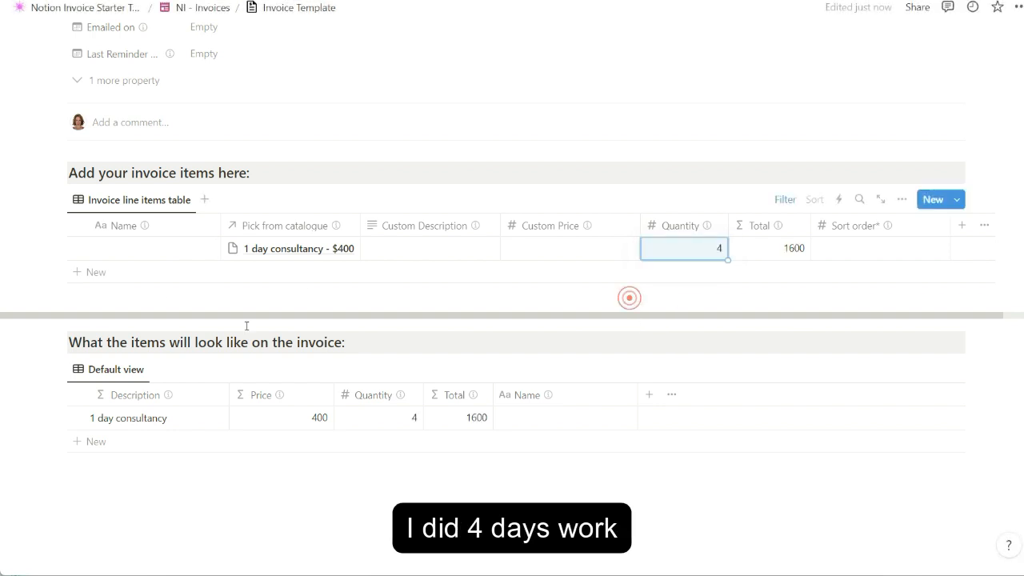
# Add the current catalogue item "Logo Design - $1200" as a second line item with a quantity of 1
pyautogui.click(288, 271)
pyautogui.click(313, 271)
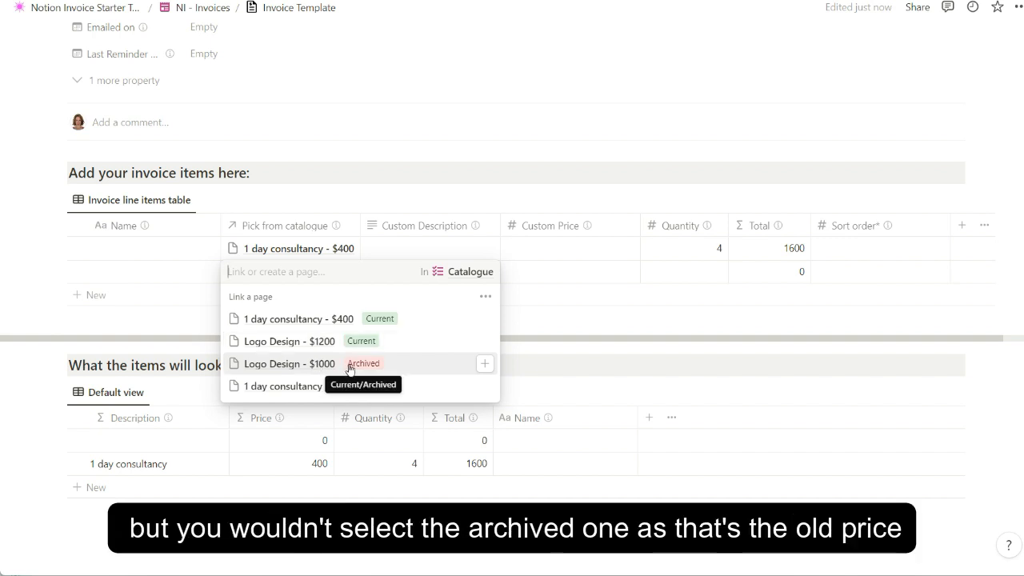
pyautogui.click(310, 344)
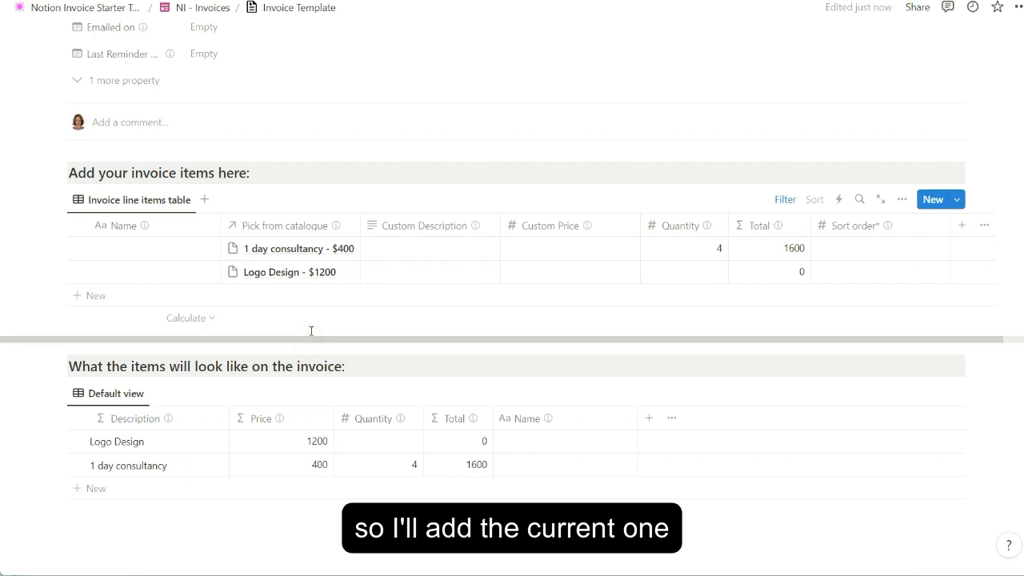
pyautogui.click(665, 272)
pyautogui.write('1')
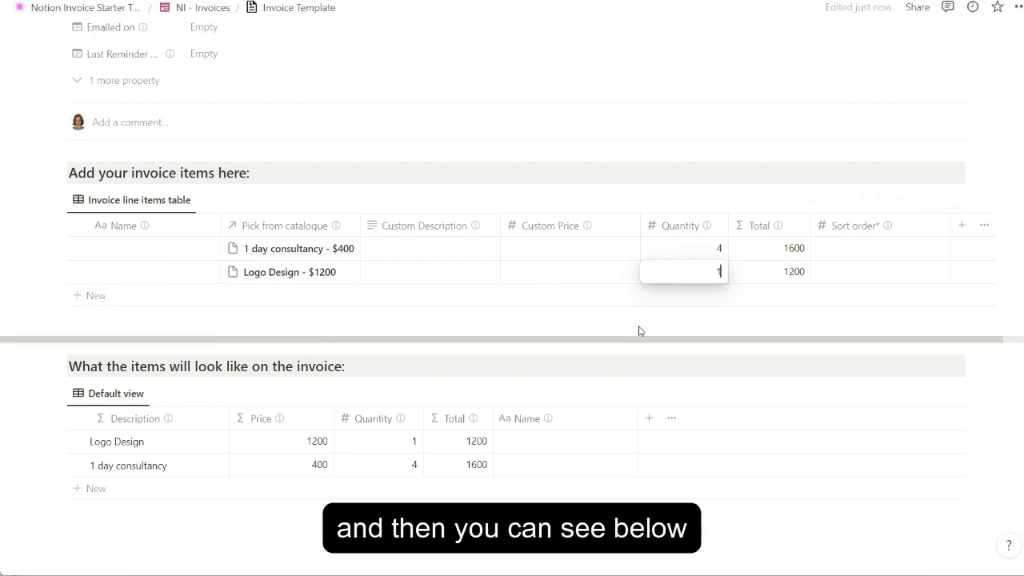
pyautogui.press('Return')
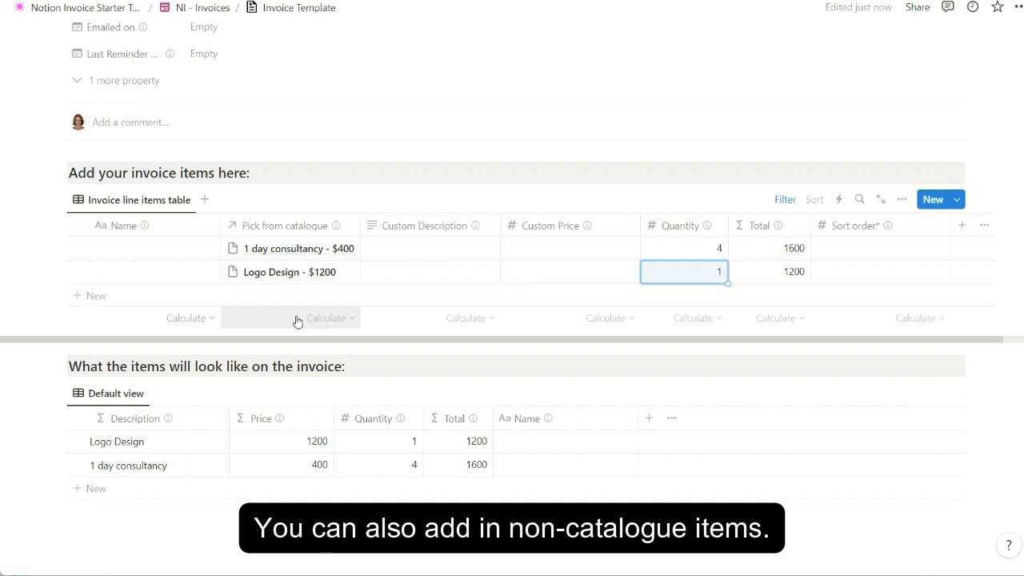
# Add a non-catalogue line item with custom description "Presentation Slides", custom price 50 and quantity 3
pyautogui.click(293, 294)
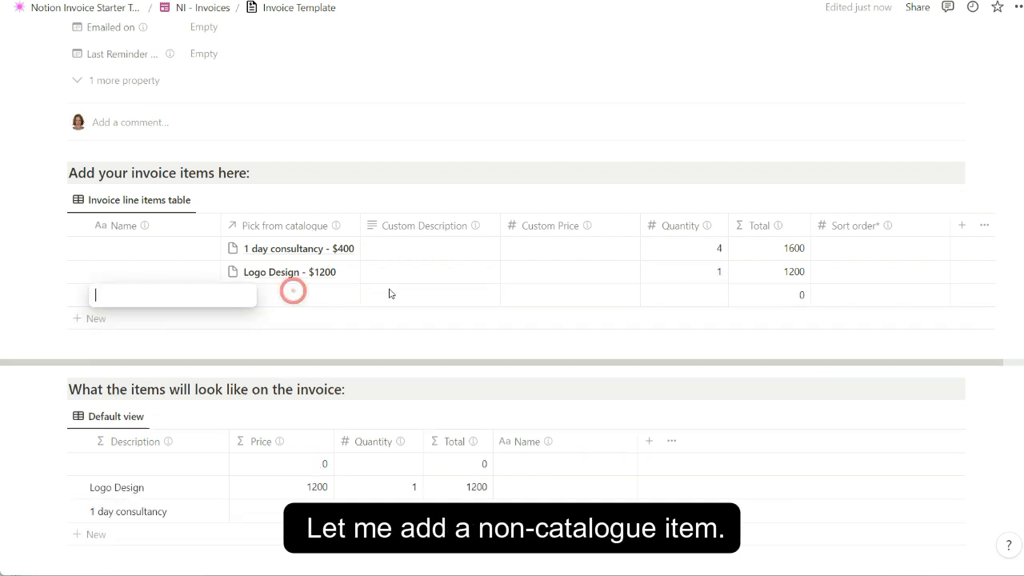
pyautogui.click(446, 294)
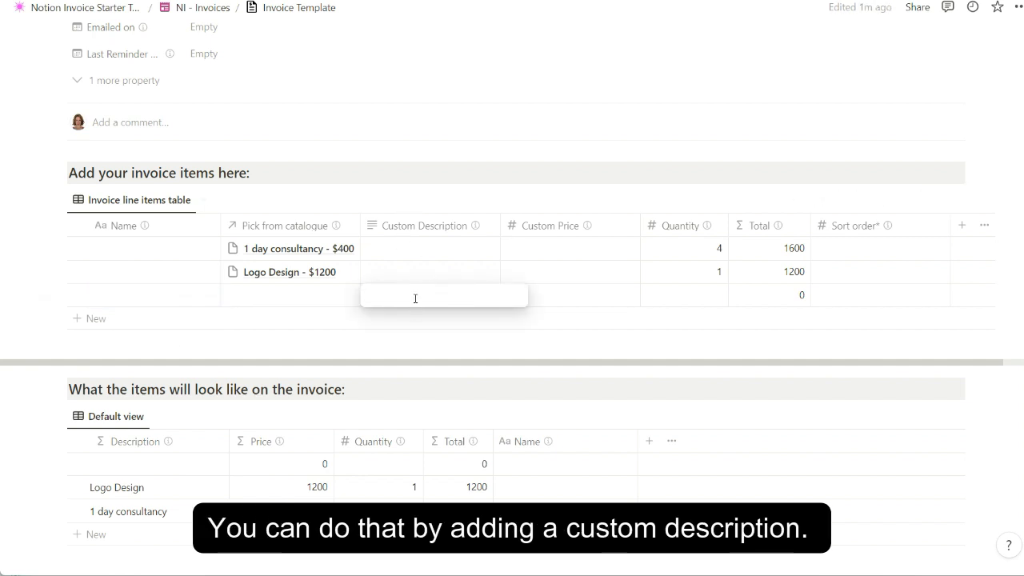
pyautogui.write('Presentation Slides')
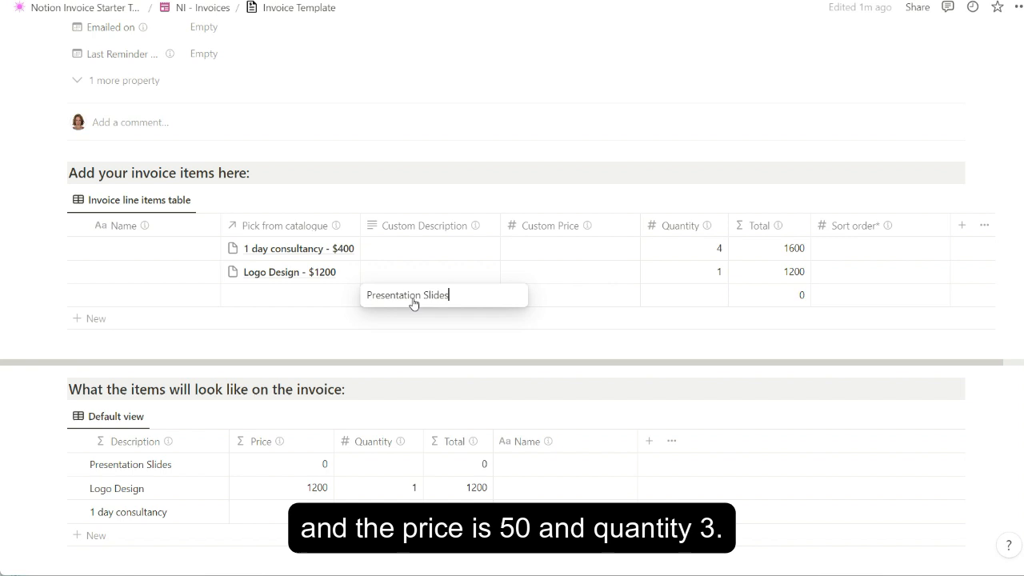
pyautogui.press('Tab')
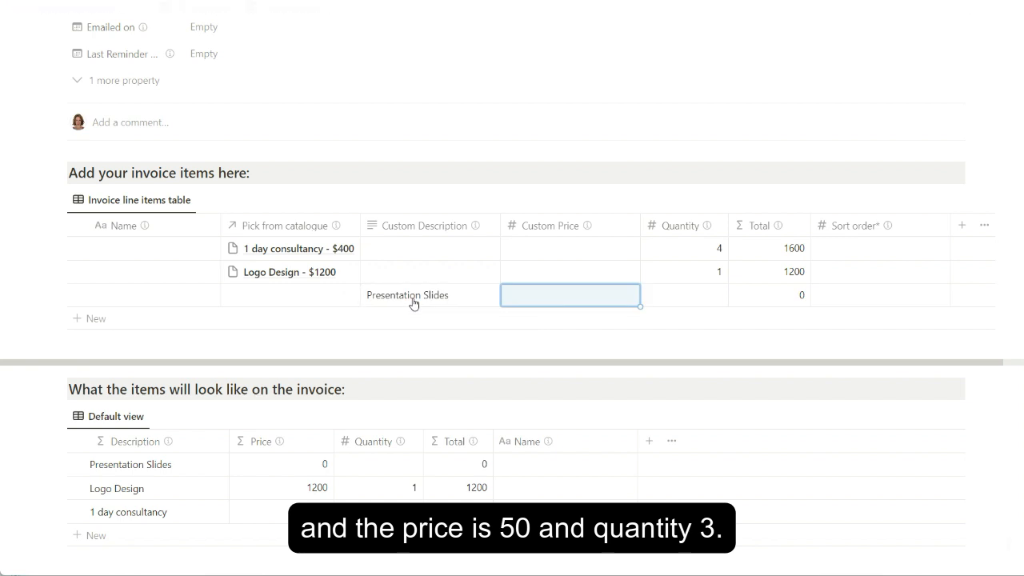
pyautogui.write('50')
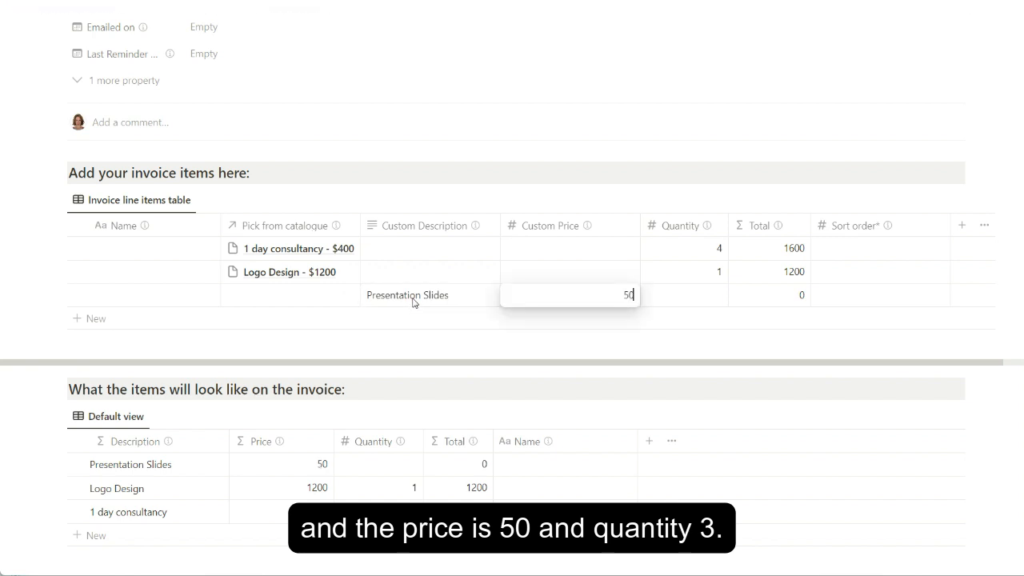
pyautogui.press('Tab')
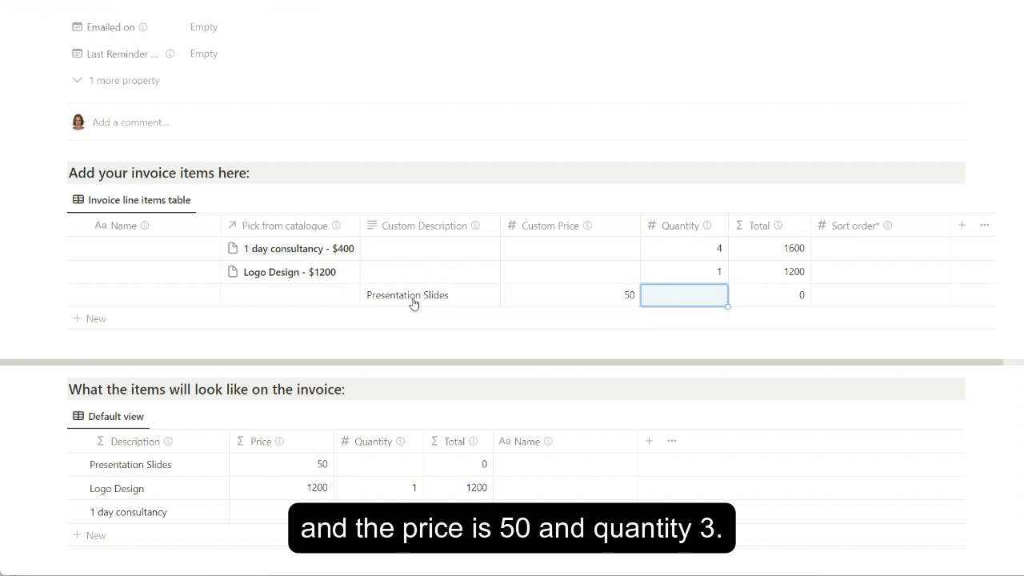
pyautogui.write('3')
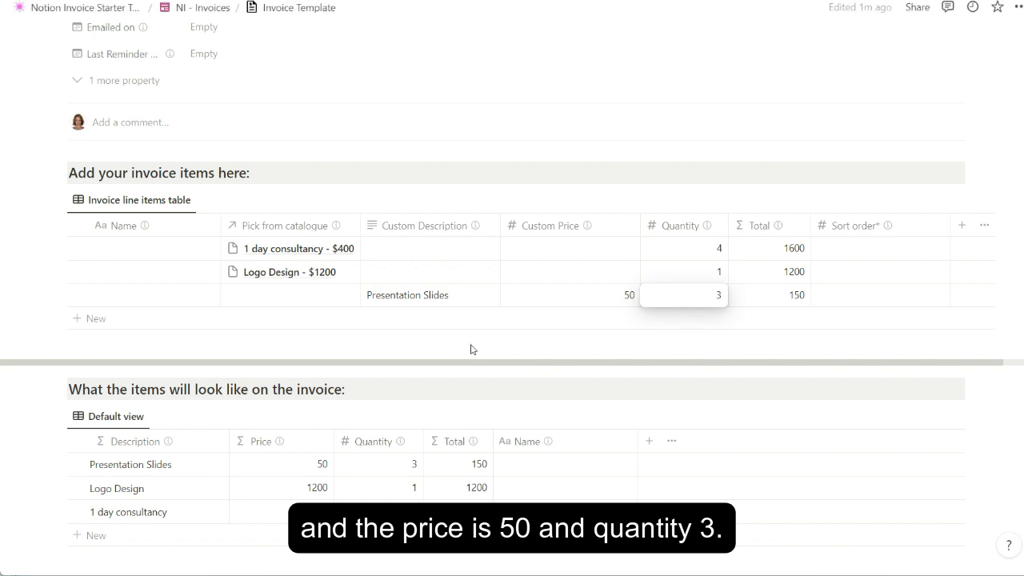
pyautogui.press('Return')
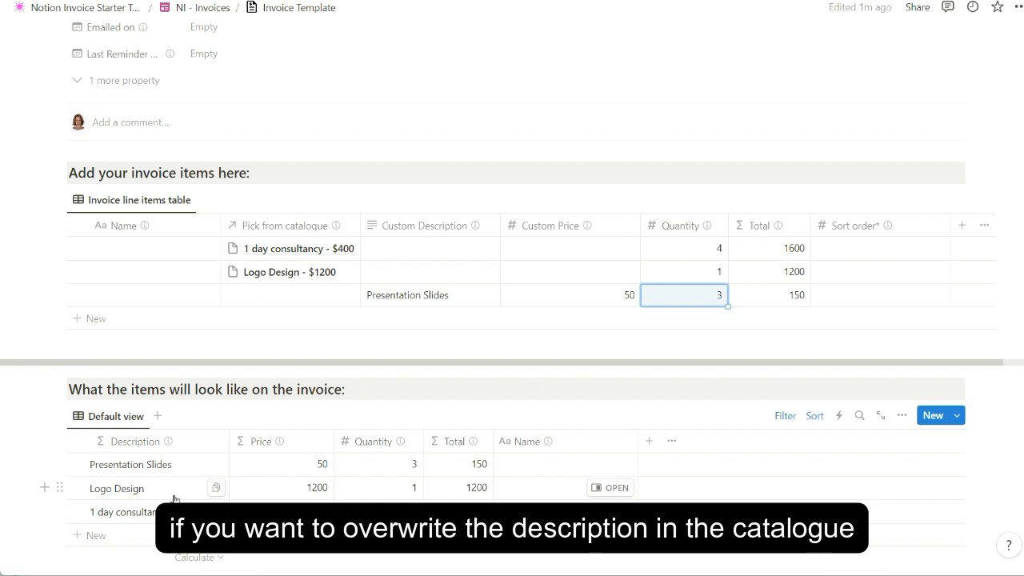
# Override the Logo Design line item's catalogue description with the custom description "School Logo Design"
pyautogui.click(402, 268)
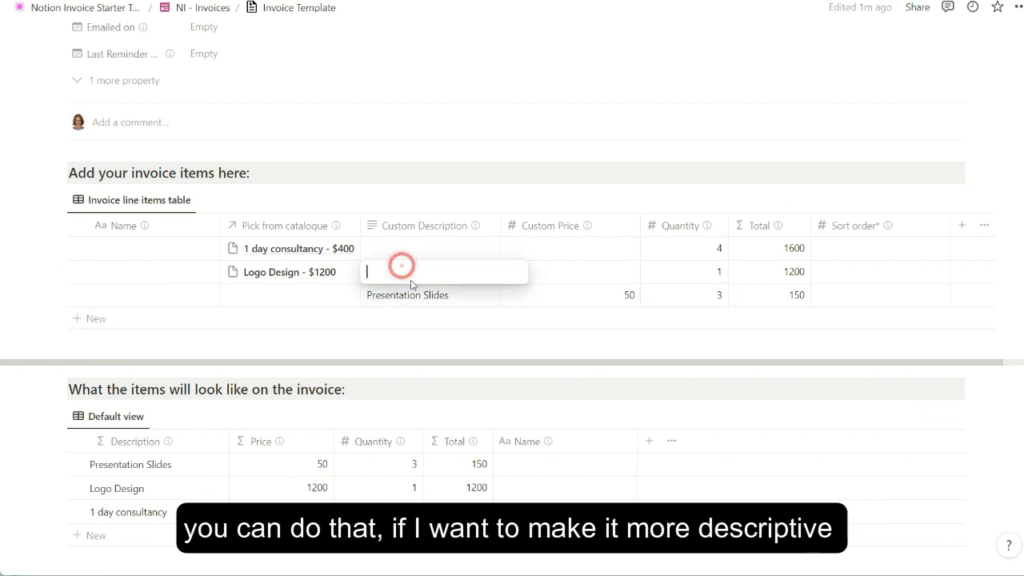
pyautogui.write('Scool Logo Design')
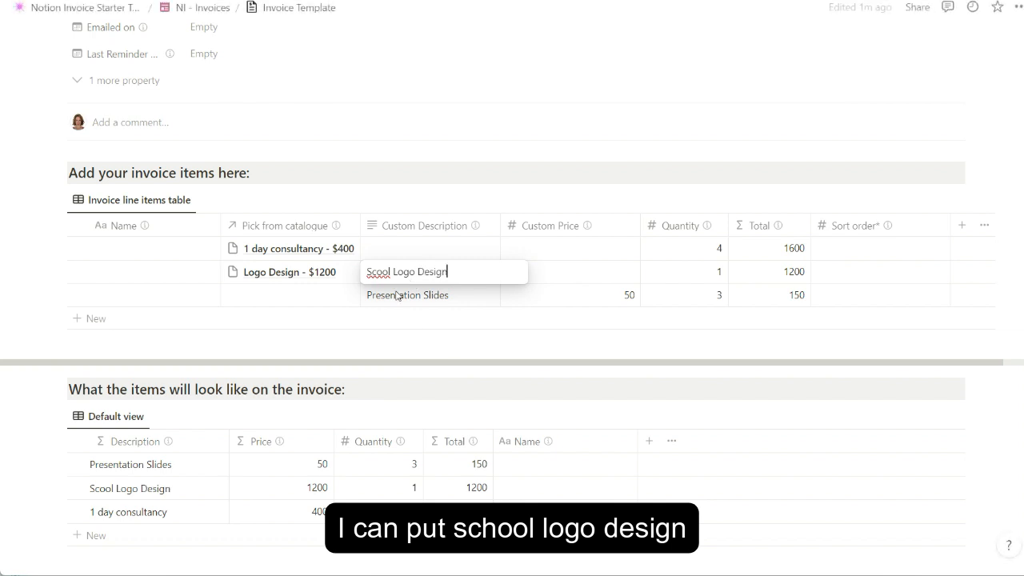
pyautogui.click(376, 272)
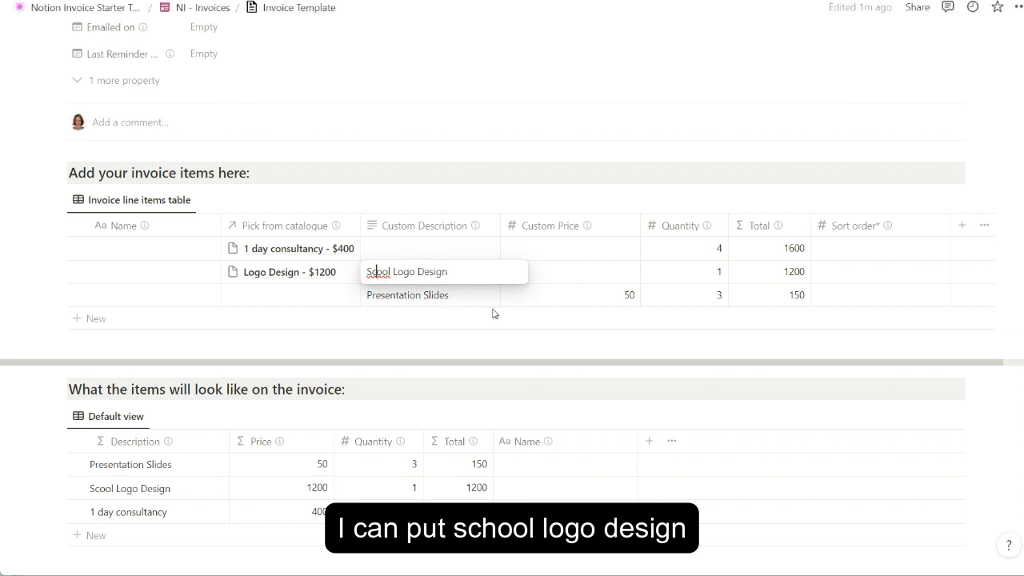
pyautogui.write('h')
pyautogui.click(464, 341)
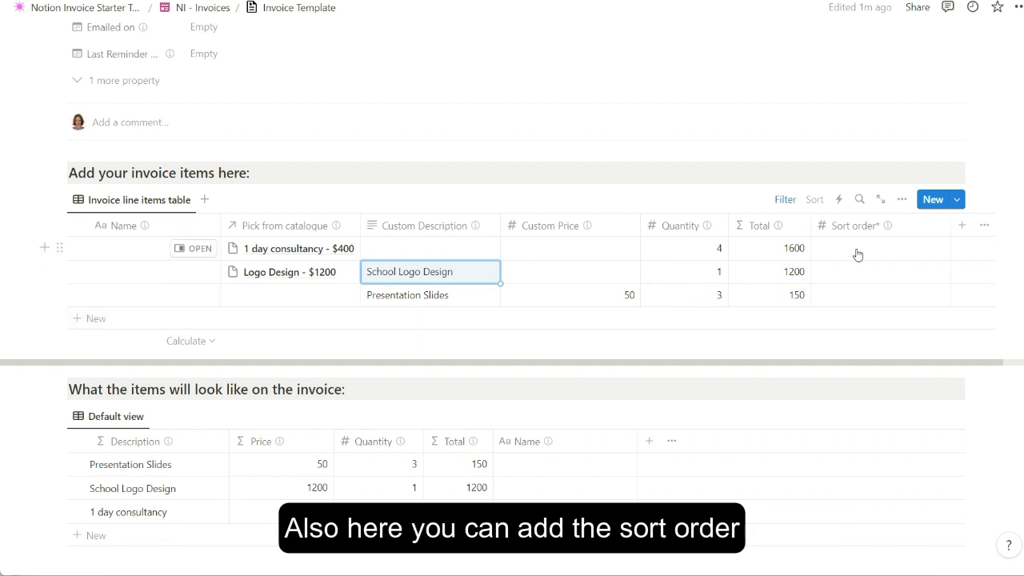
# Set the line items' sort order to 1 for School Logo Design, 2 for Presentation Slides and 3 for the 1 day consultancy
pyautogui.click(872, 275)
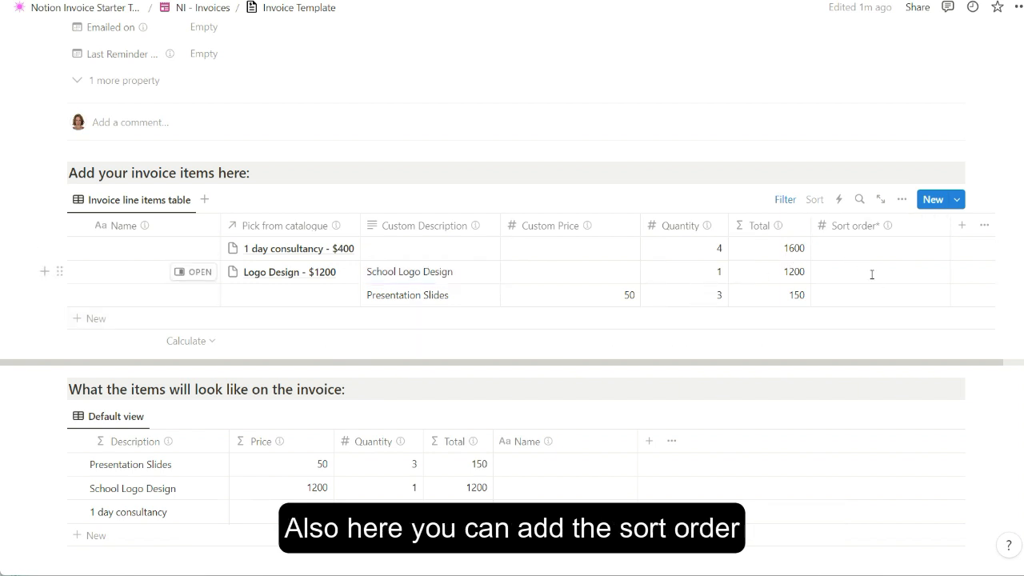
pyautogui.write('1')
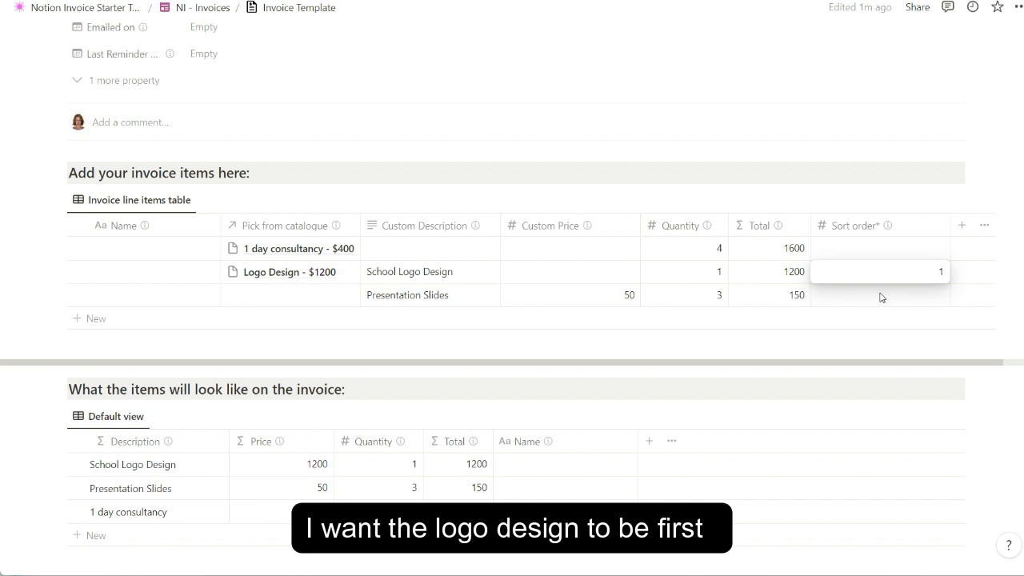
pyautogui.press('Return')
pyautogui.click(880, 297)
pyautogui.write('2')
pyautogui.press('Return')
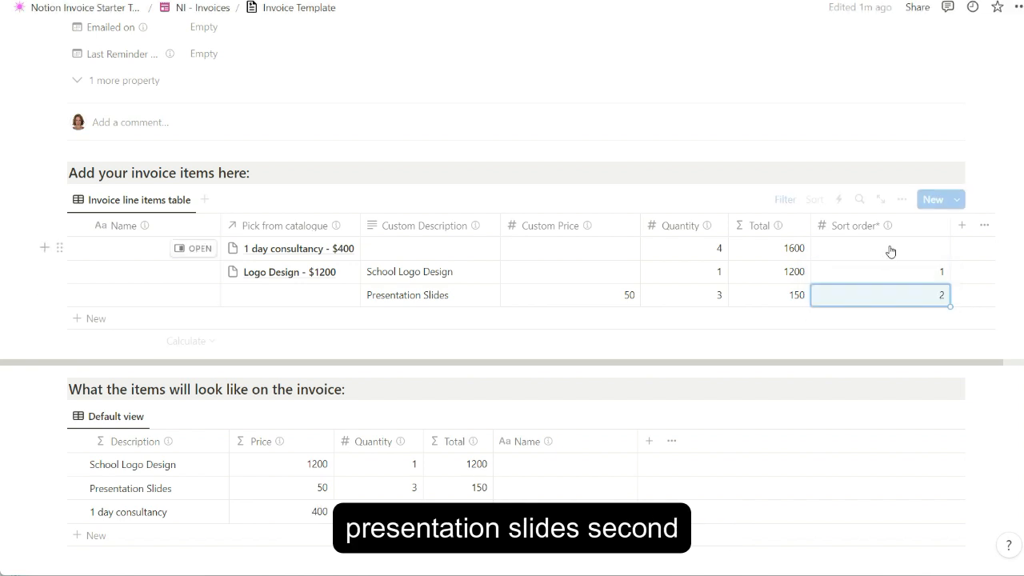
pyautogui.click(890, 248)
pyautogui.write('3')
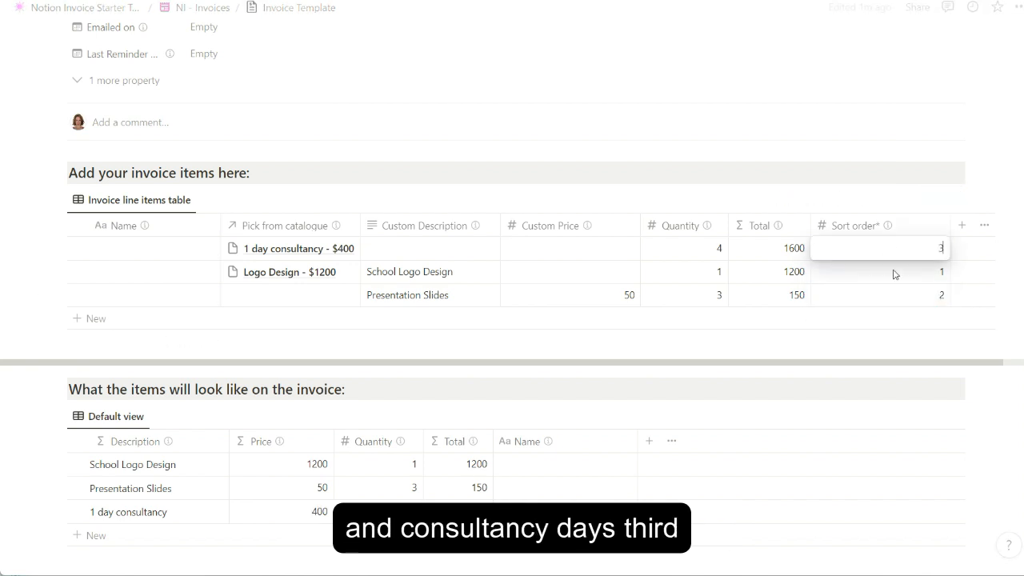
pyautogui.press('Return')
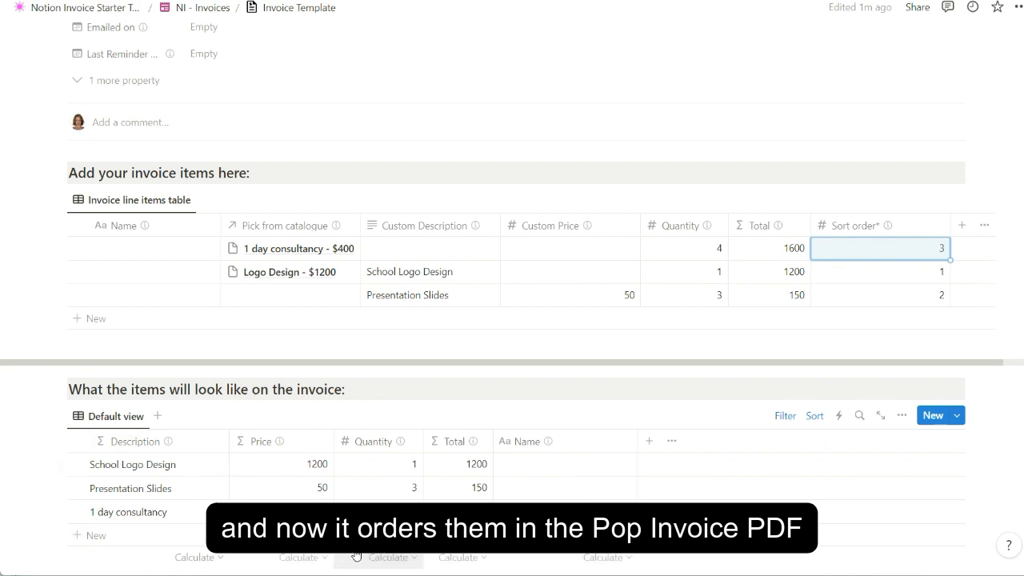
# Return to the Notion Invoice Starter Template page and set the Invoice Template record's status to Ready
pyautogui.scroll(6, 357, 366)
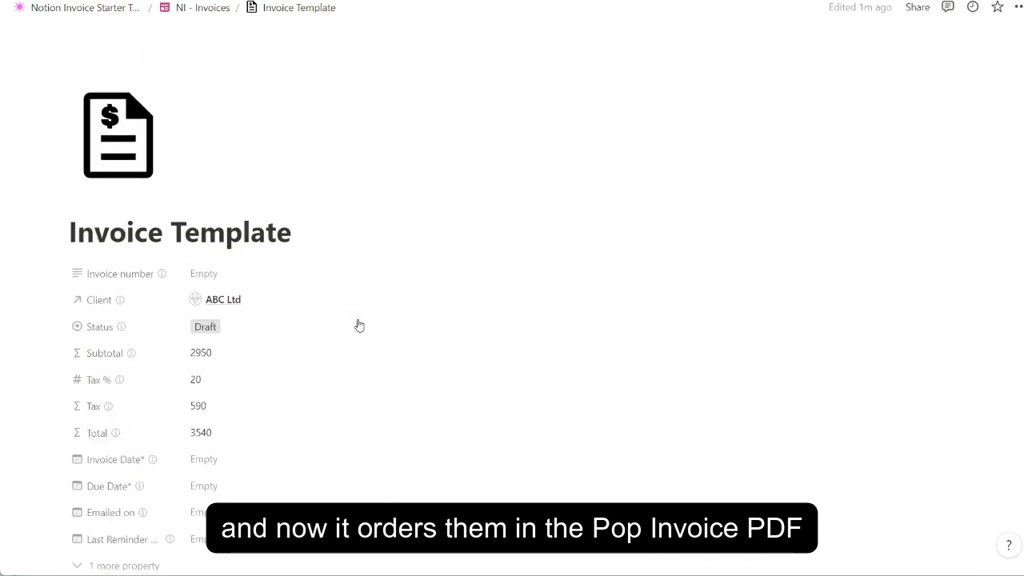
pyautogui.scroll(-1, 356, 325)
pyautogui.scroll(1, 343, 300)
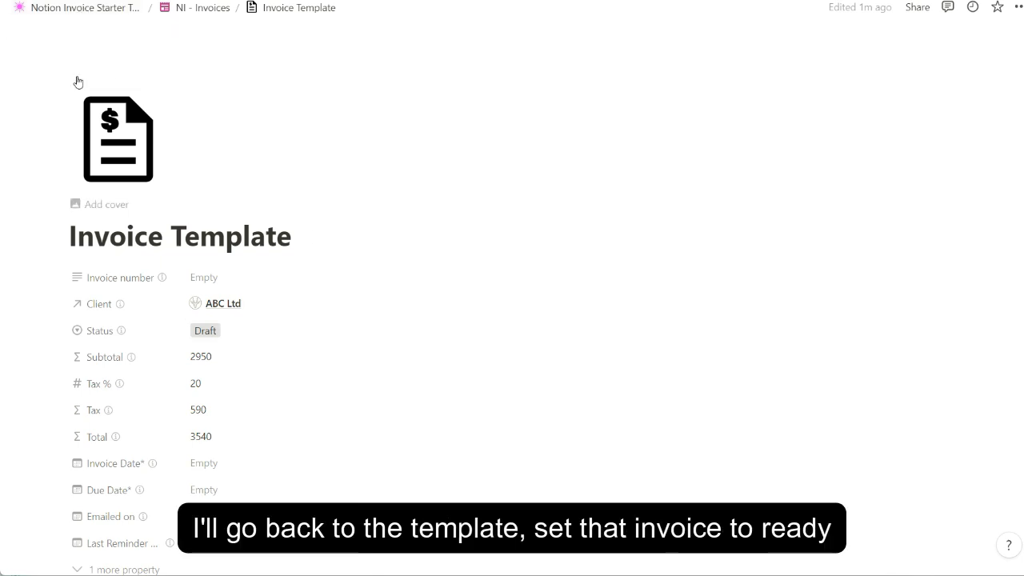
pyautogui.click(78, 8)
pyautogui.scroll(-3, 327, 395)
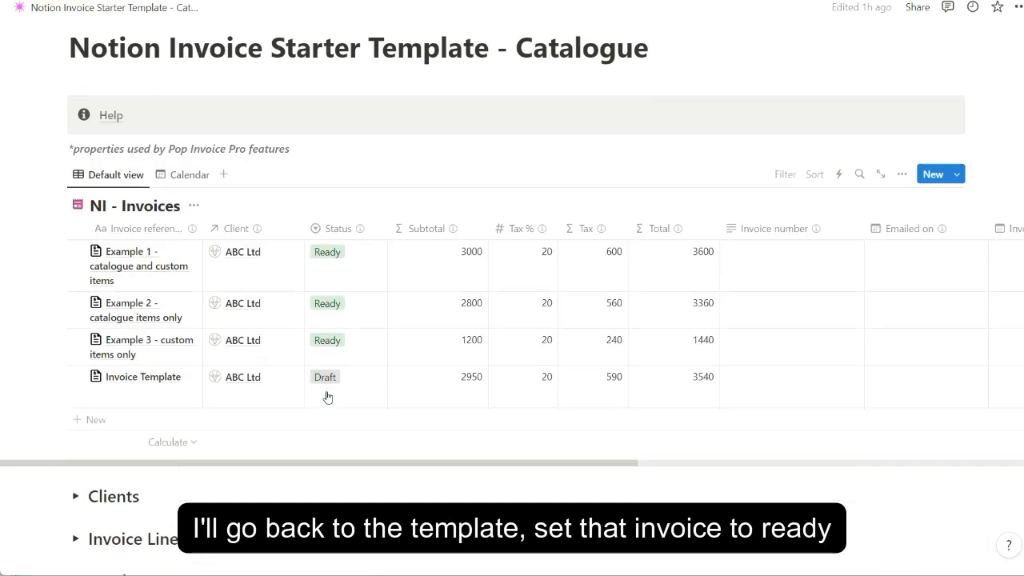
pyautogui.click(342, 362)
pyautogui.click(347, 422)
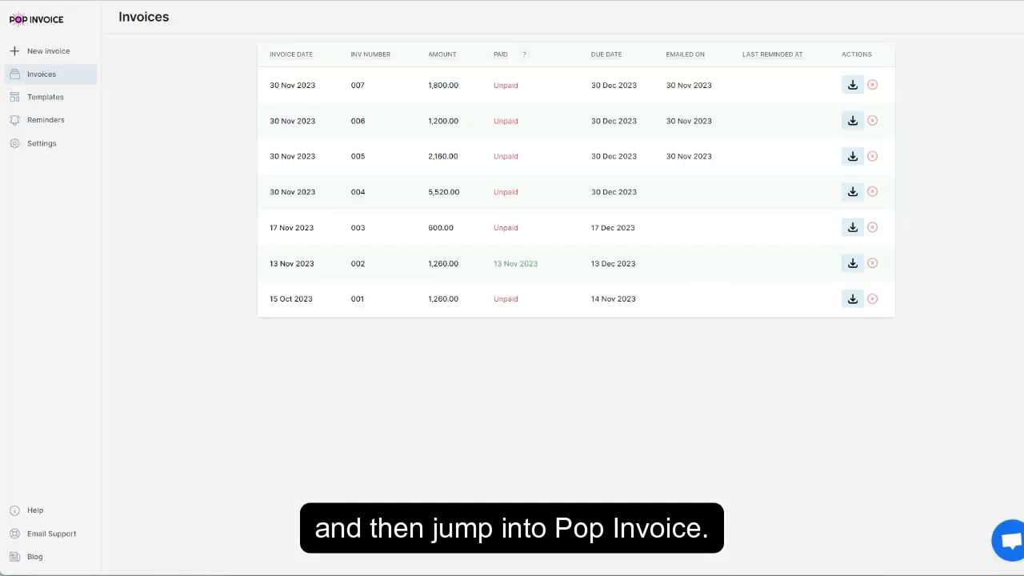
# Switch to Pop Invoice and start a new invoice from the ready Notion invoices
pyautogui.click(506, 570)
pyautogui.click(49, 51)
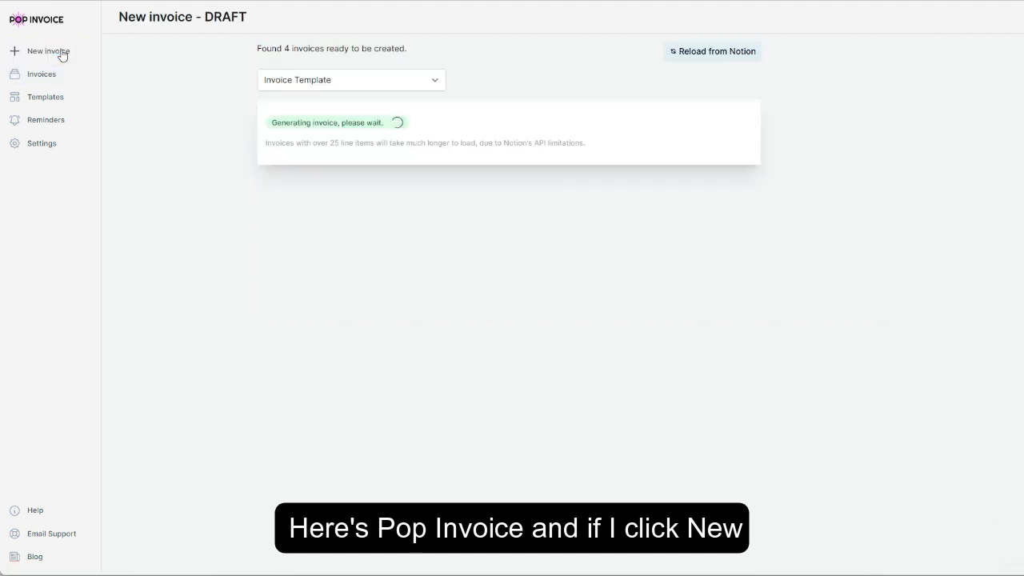